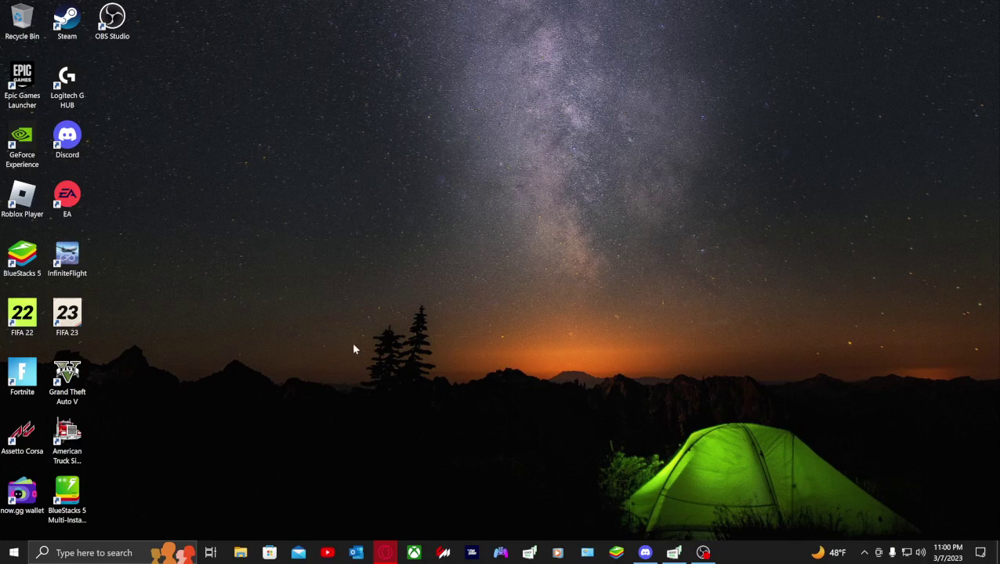
Switch to the browser, look over the specific BlueStacks 5 versions for Windows including Pie 64-bit, and minimize the browser.
{"action": "left_click", "coordinate": [385, 552]}
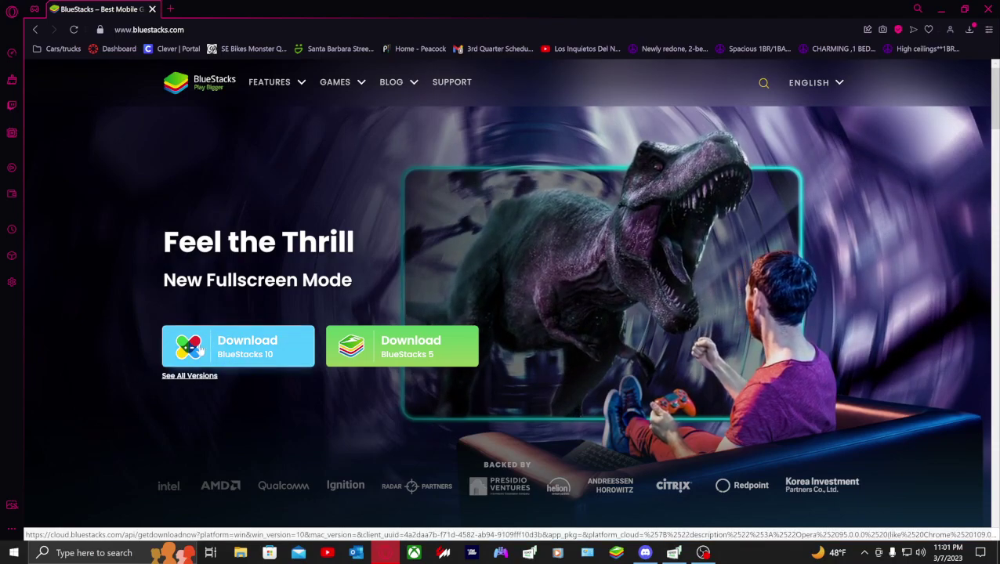
{"action": "left_click", "coordinate": [188, 376]}
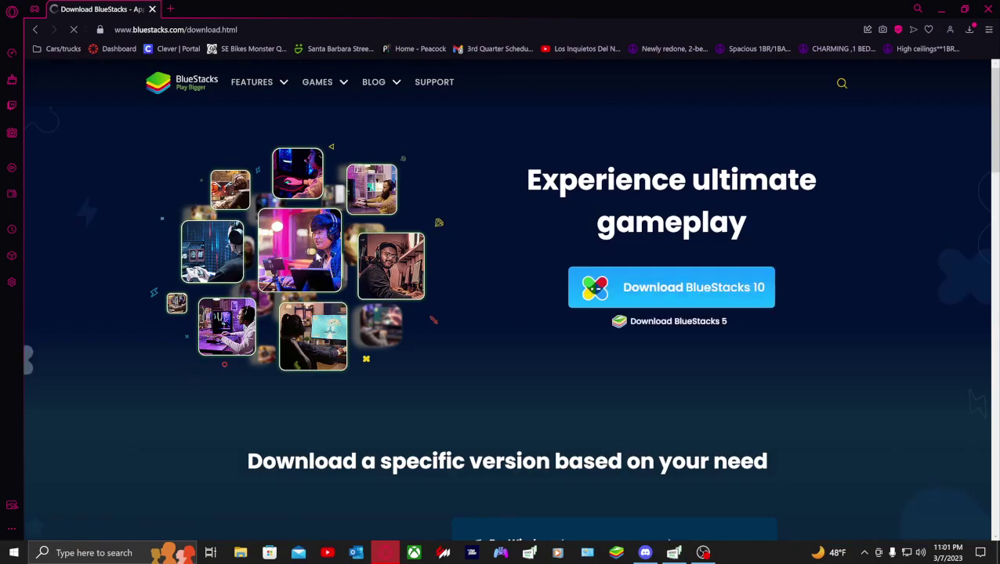
{"action": "scroll", "coordinate": [533, 220], "scroll_direction": "down", "scroll_amount": 2}
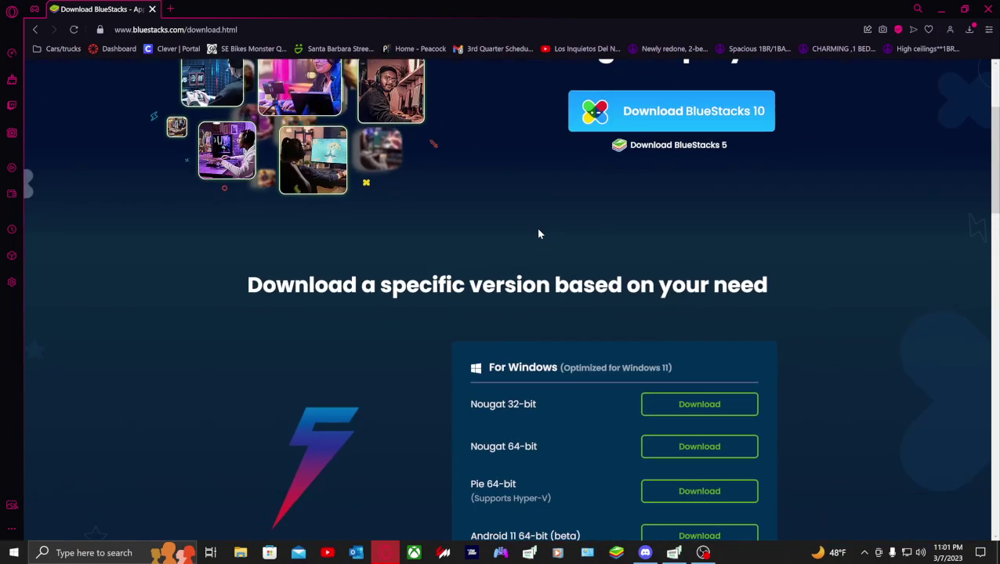
{"action": "scroll", "coordinate": [538, 233], "scroll_direction": "down", "scroll_amount": 2}
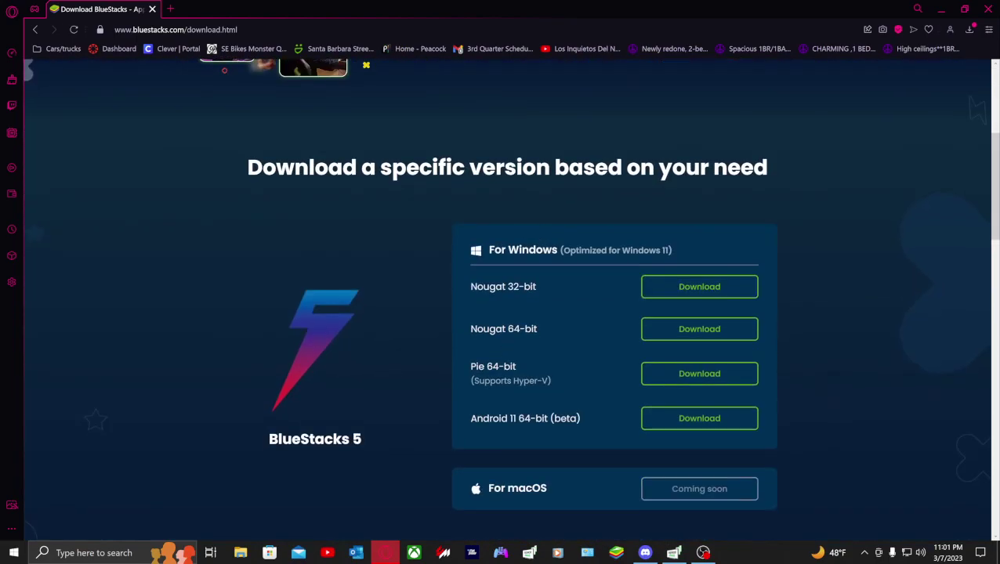
{"action": "left_click_drag", "start_coordinate": [470, 367], "coordinate": [519, 371]}
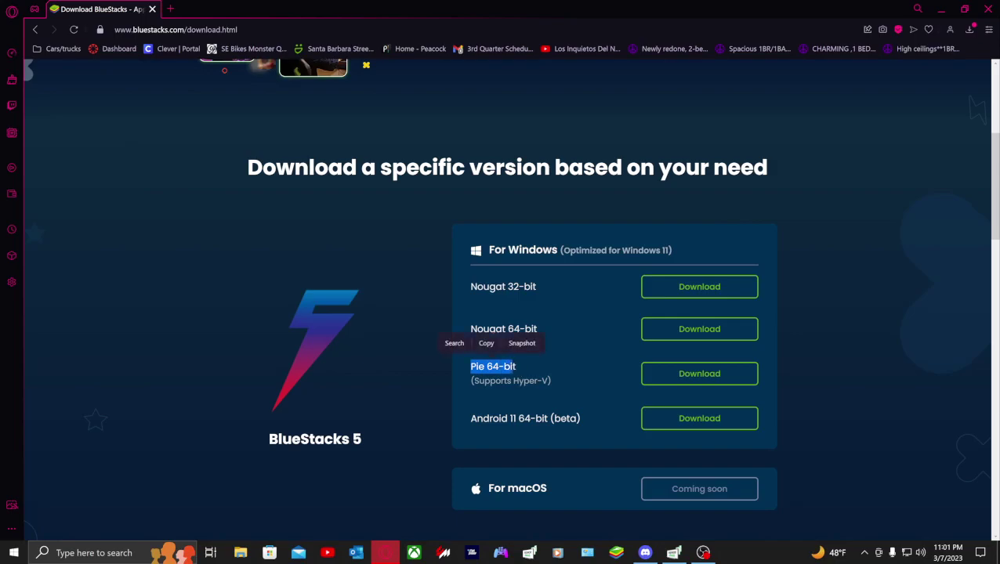
{"action": "left_click", "coordinate": [518, 371]}
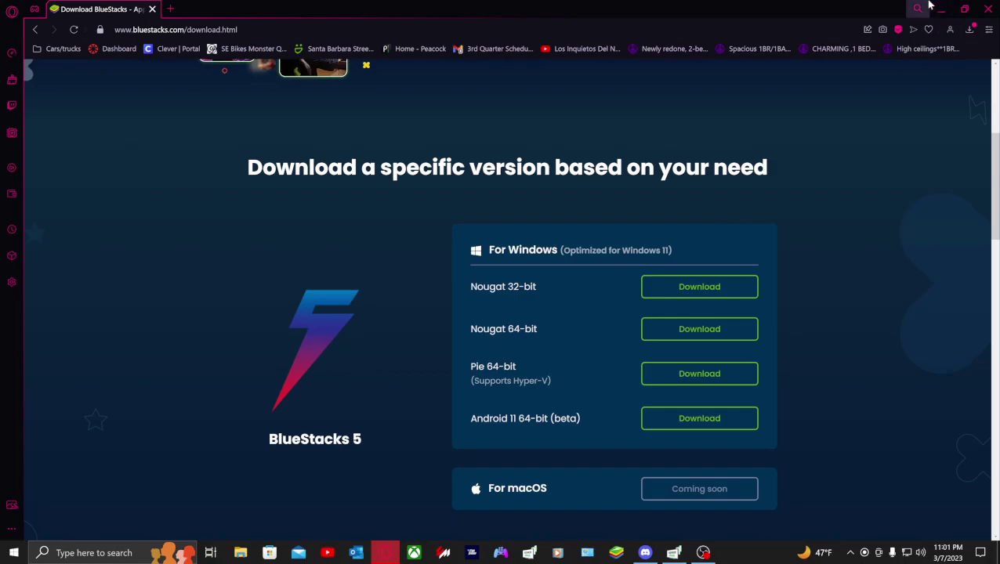
{"action": "left_click", "coordinate": [938, 6]}
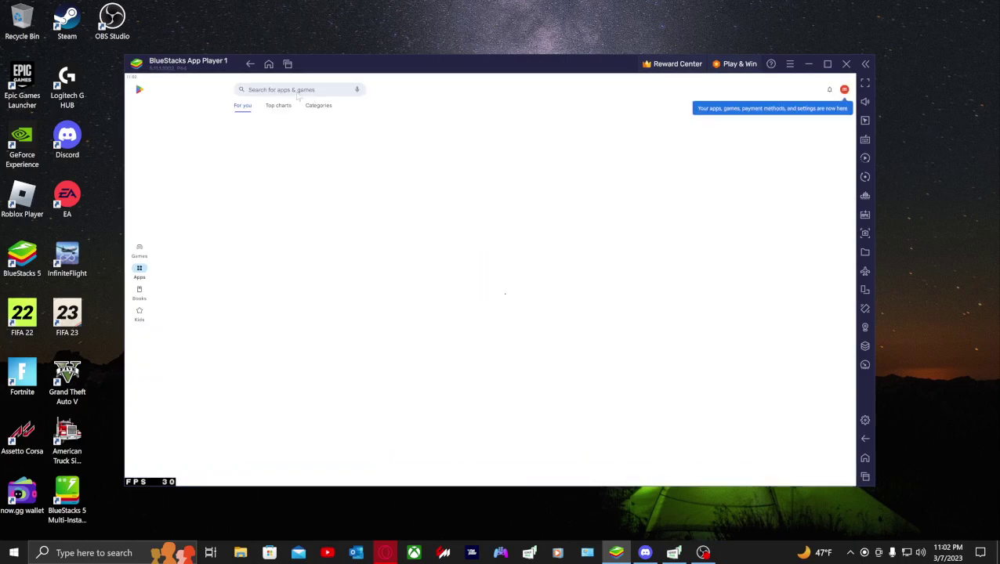
Search the Play Store for "infinite flight" and leave the results.
{"action": "left_click", "coordinate": [298, 90]}
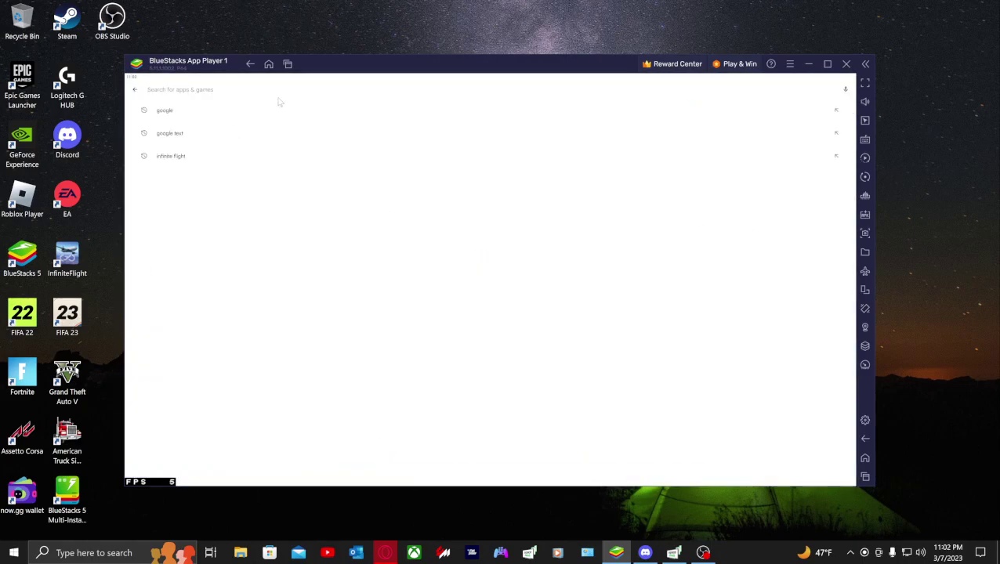
{"action": "left_click", "coordinate": [161, 155]}
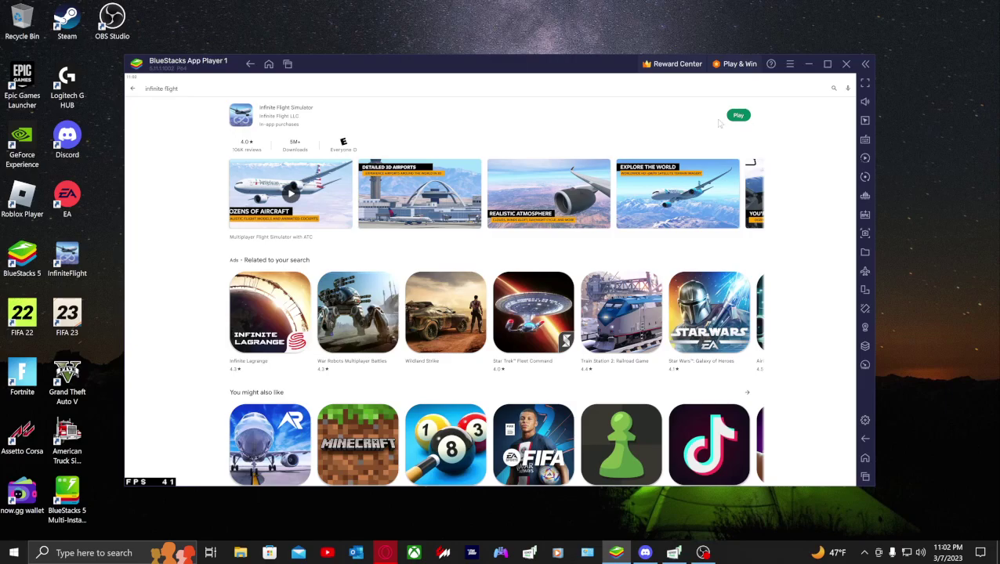
{"action": "left_click", "coordinate": [132, 89]}
Search the Play Store for "google text" and look through the results, and also search for "google".
{"action": "left_click", "coordinate": [272, 91]}
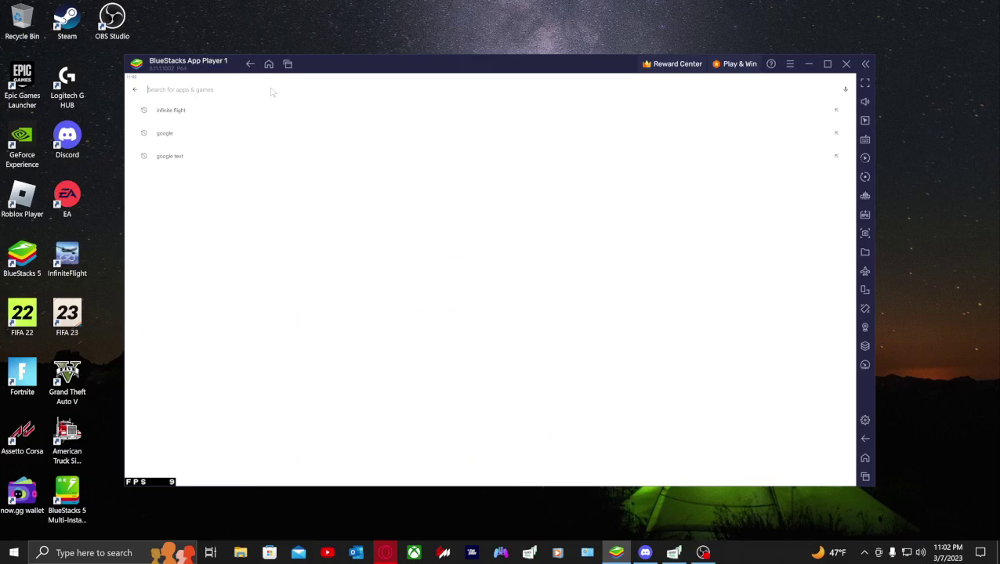
{"action": "left_click", "coordinate": [168, 158]}
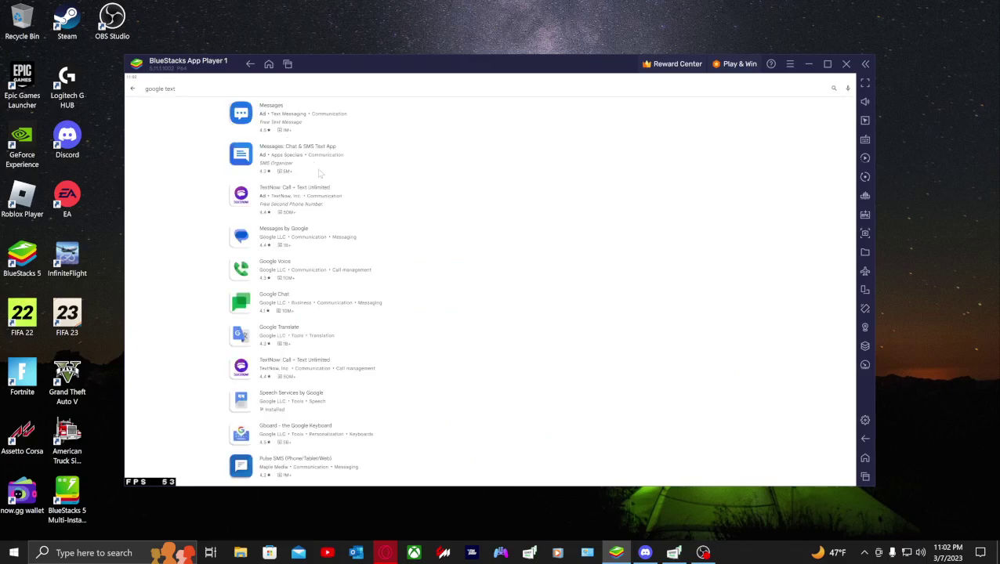
{"action": "scroll", "coordinate": [442, 235], "scroll_direction": "down", "scroll_amount": 3}
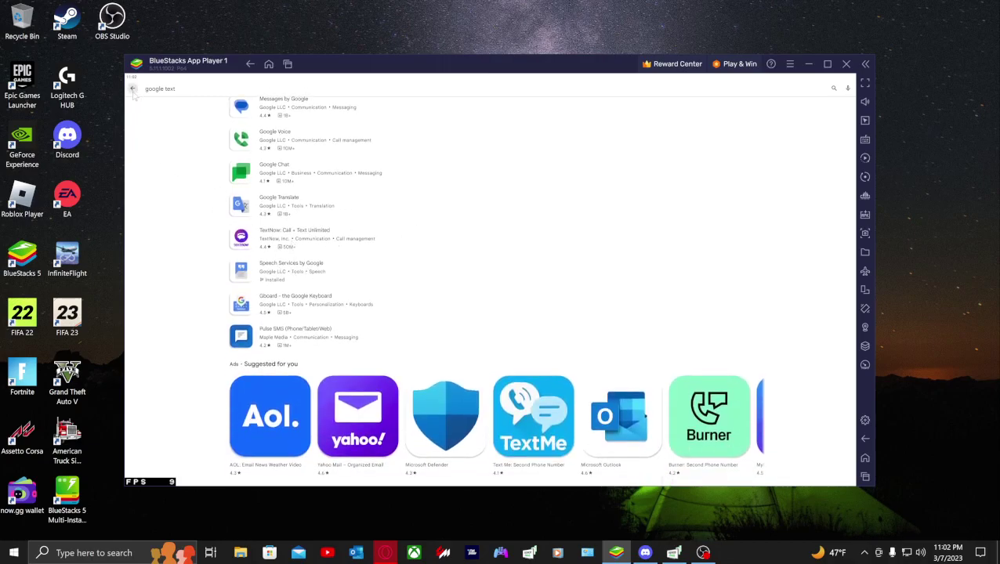
{"action": "left_click", "coordinate": [132, 88]}
{"action": "left_click", "coordinate": [284, 91]}
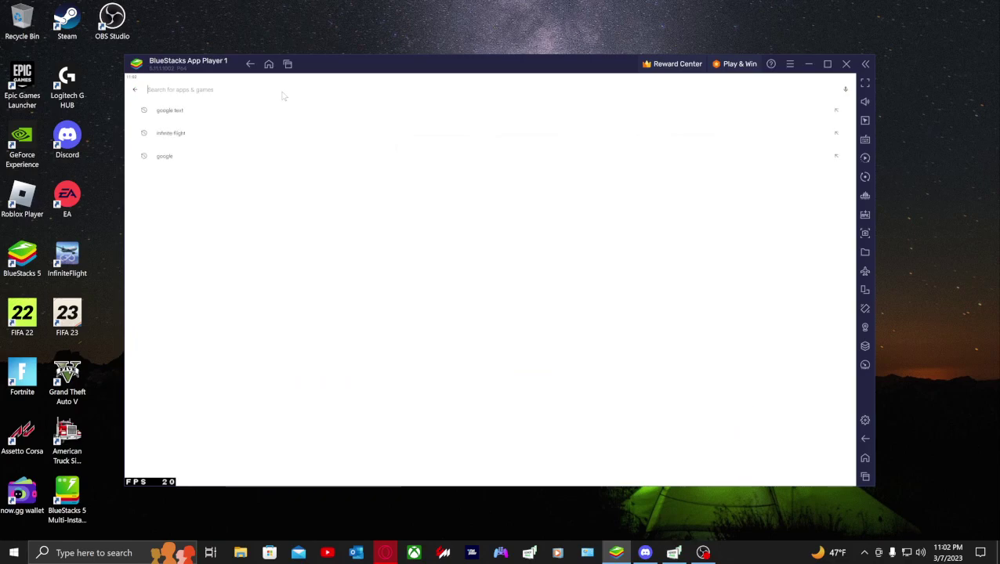
{"action": "left_click", "coordinate": [171, 156]}
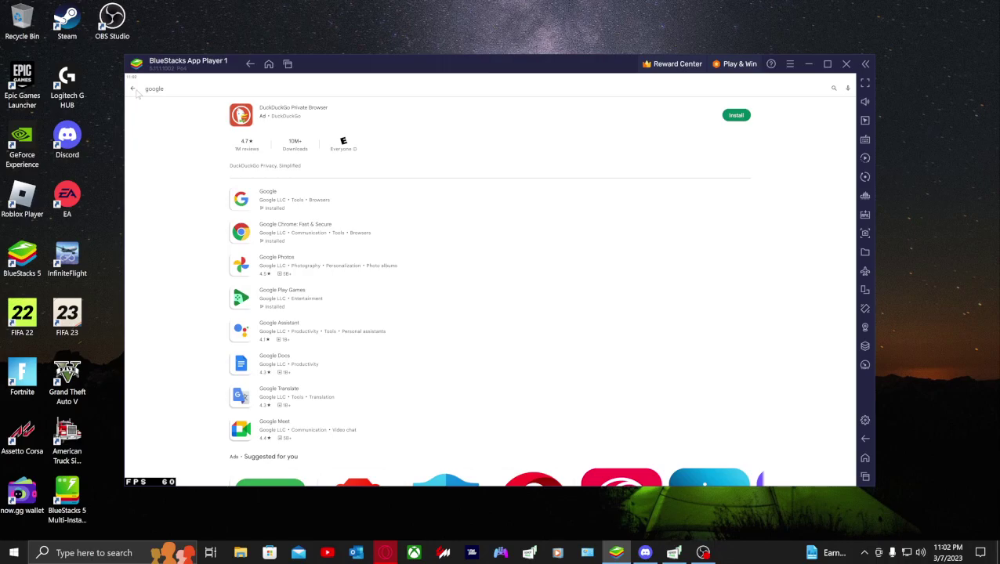
Close Infinite Flight and the Play Store from the recent apps overview.
{"action": "left_click", "coordinate": [288, 65]}
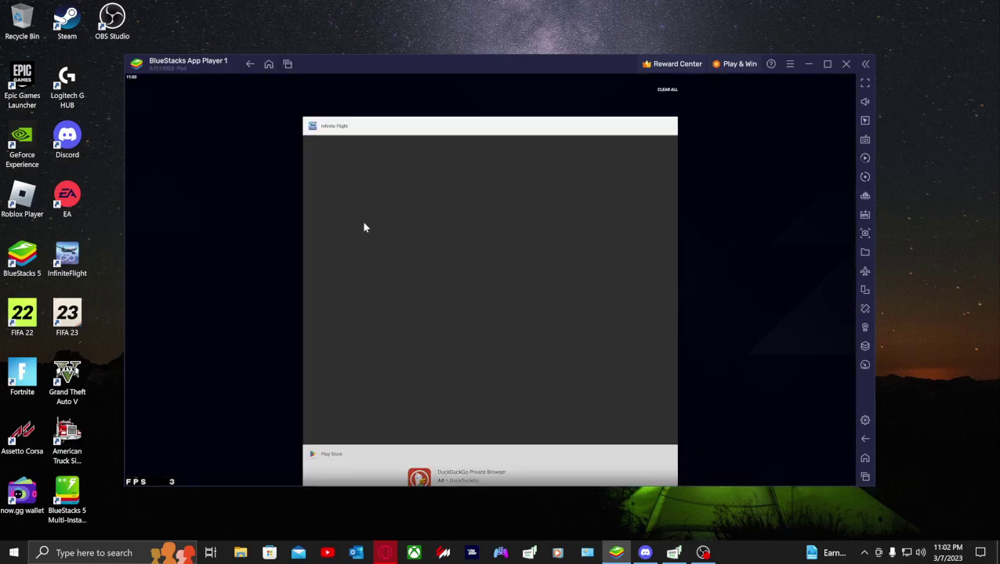
{"action": "left_click_drag", "start_coordinate": [586, 233], "coordinate": [644, 115]}
{"action": "left_click_drag", "start_coordinate": [564, 259], "coordinate": [770, 253]}
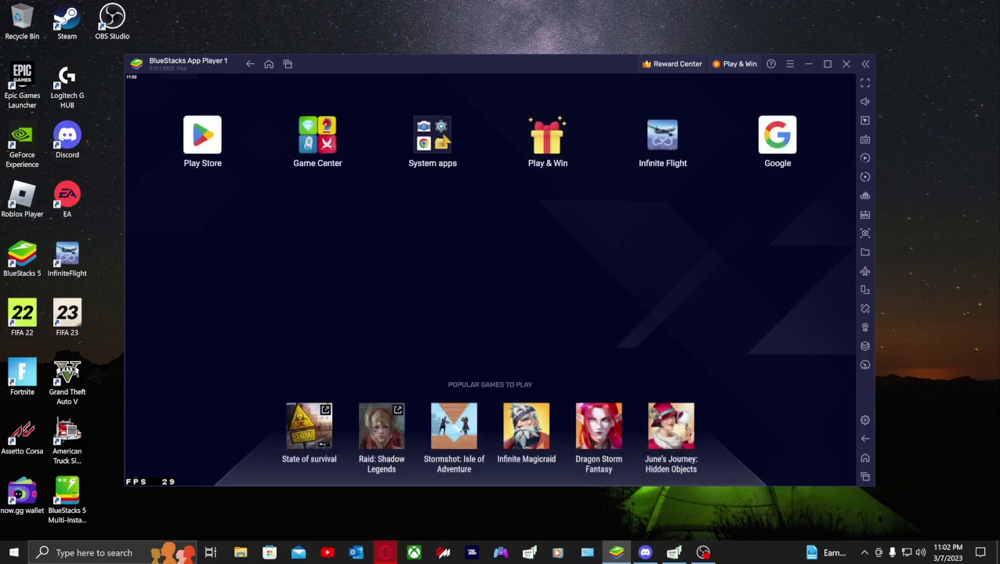
Check the preferred text-to-speech engine in the Accessibility settings of the system apps.
{"action": "left_click", "coordinate": [440, 132]}
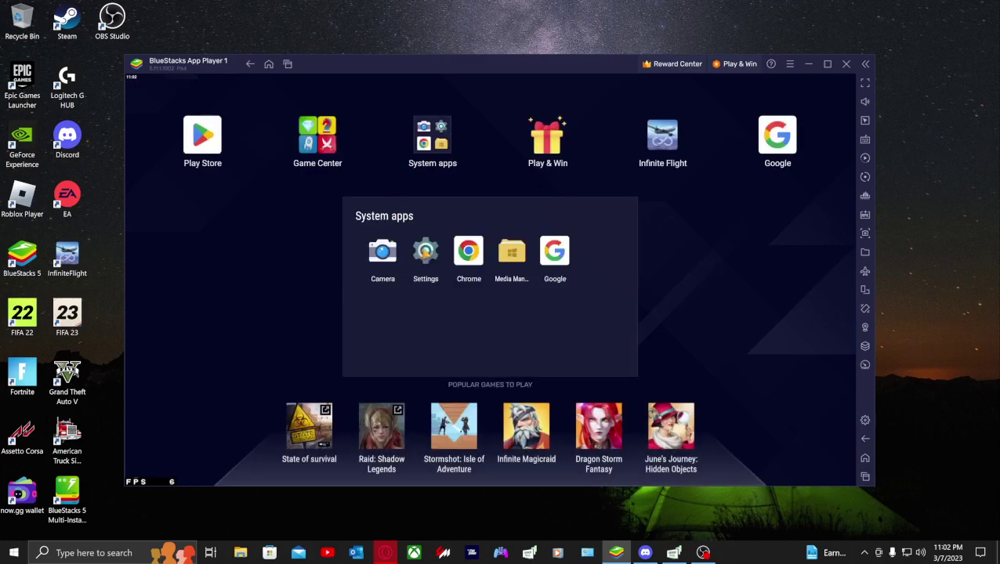
{"action": "left_click", "coordinate": [422, 249]}
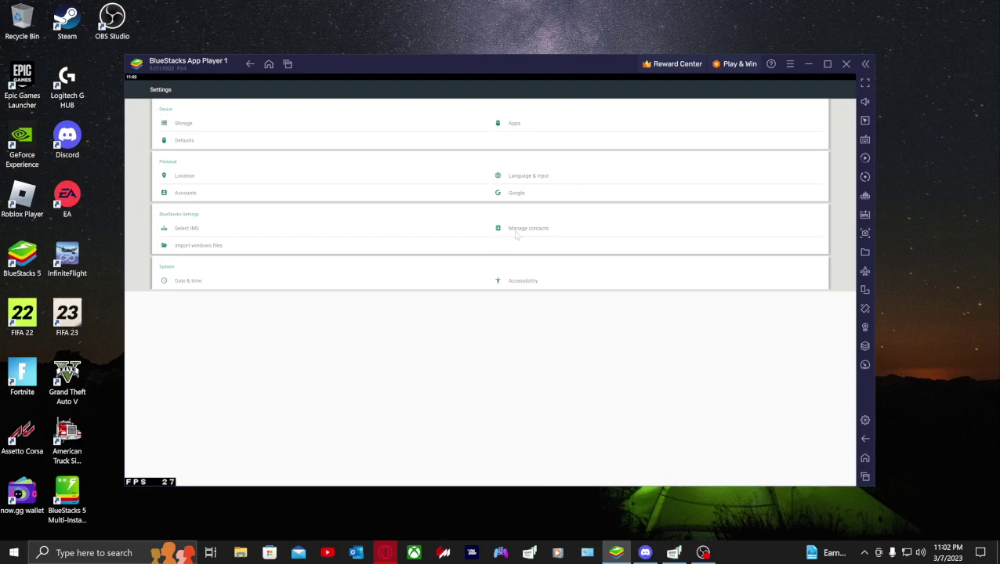
{"action": "left_click", "coordinate": [523, 280]}
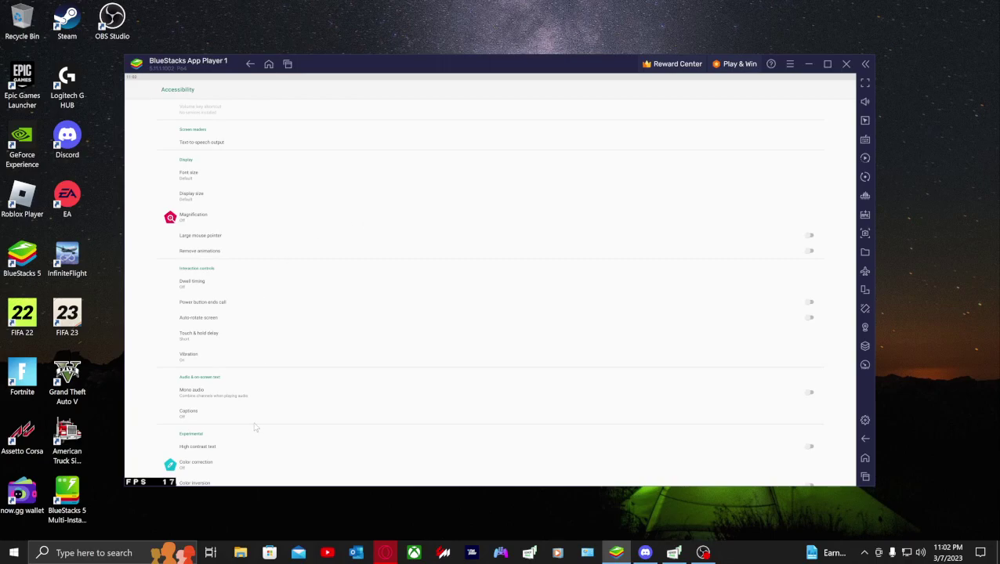
{"action": "left_click", "coordinate": [213, 145]}
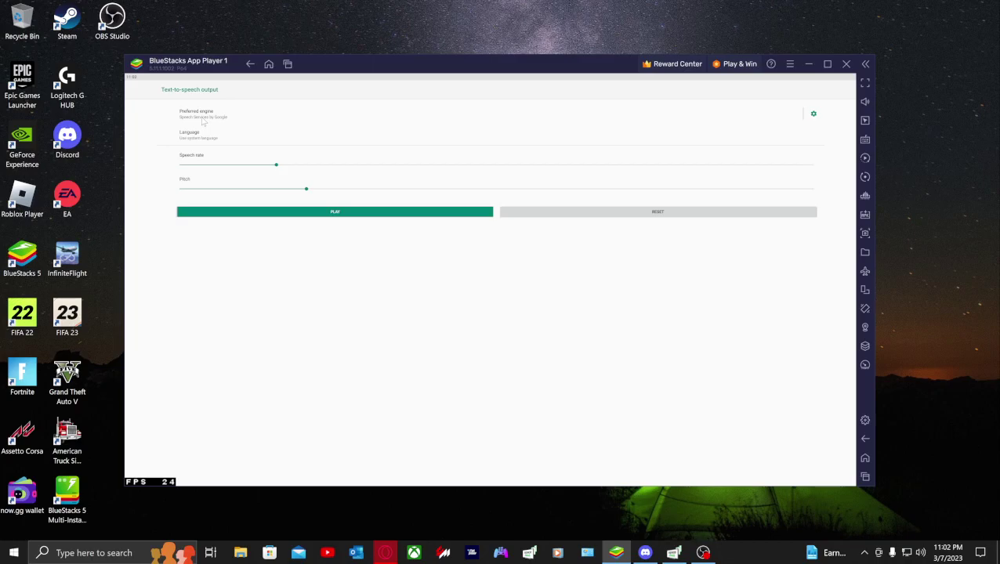
{"action": "left_click", "coordinate": [203, 121]}
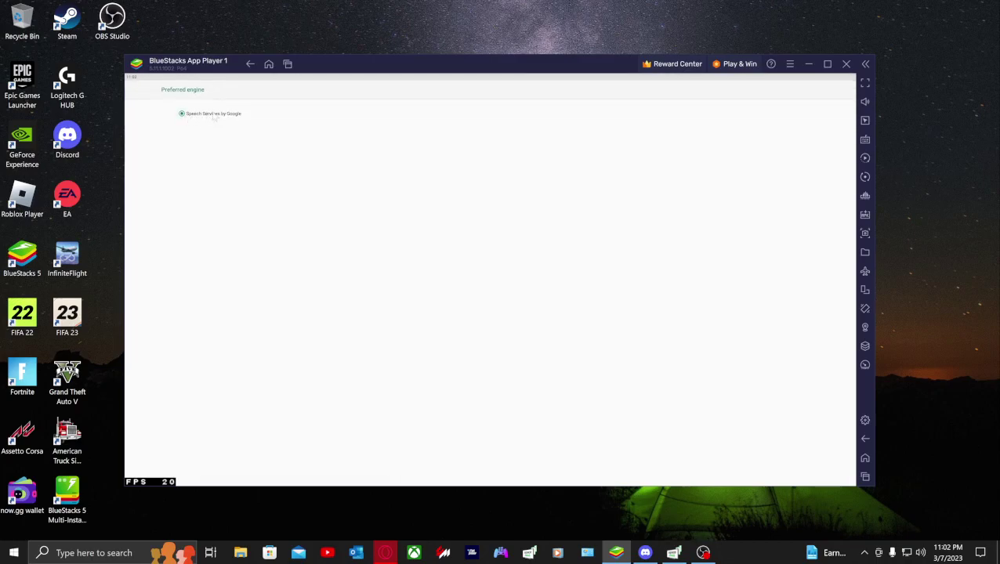
Leave the text-to-speech pages and close Settings from the recent apps overview.
{"action": "left_click", "coordinate": [250, 67]}
{"action": "left_click", "coordinate": [252, 68]}
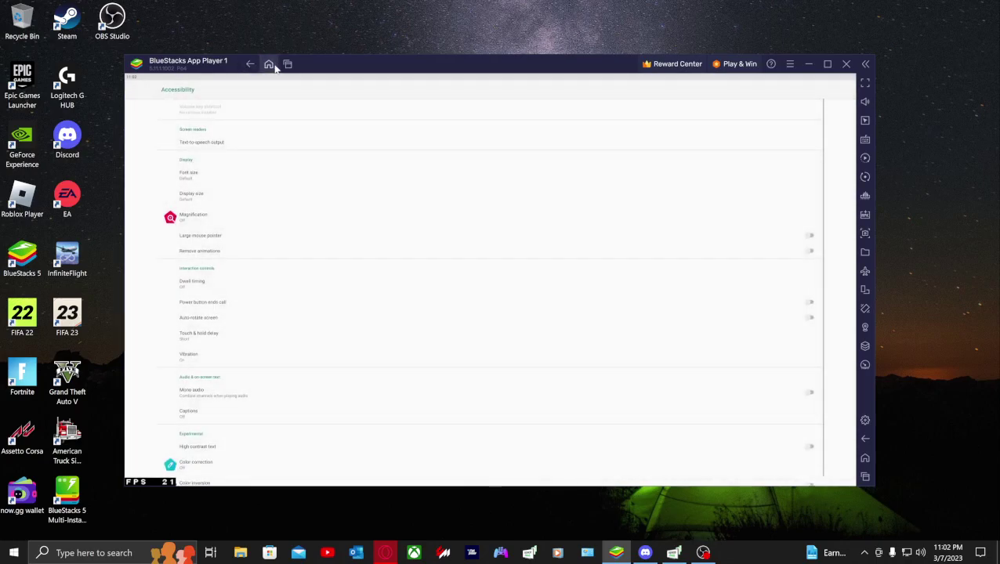
{"action": "left_click", "coordinate": [288, 65]}
{"action": "left_click_drag", "start_coordinate": [297, 216], "coordinate": [521, 222]}
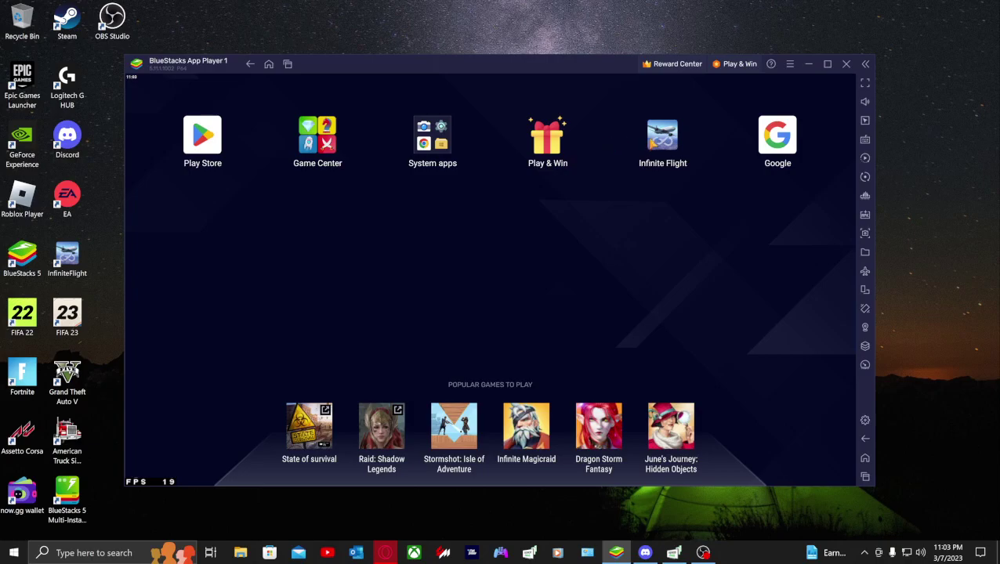
Launch Infinite Flight in a maximized window and review the Online and Controls sections of its settings.
{"action": "left_click", "coordinate": [649, 143]}
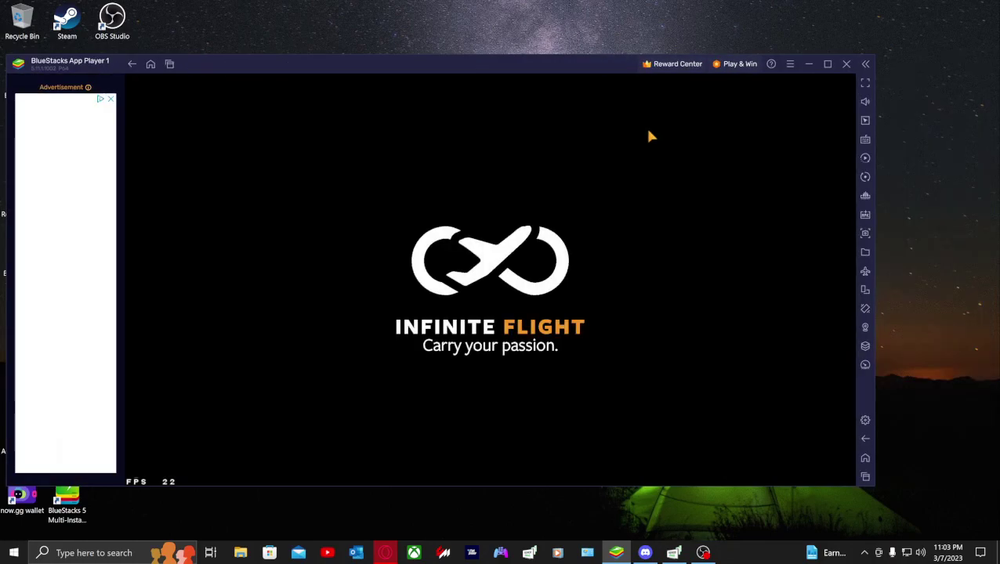
{"action": "left_click", "coordinate": [827, 63]}
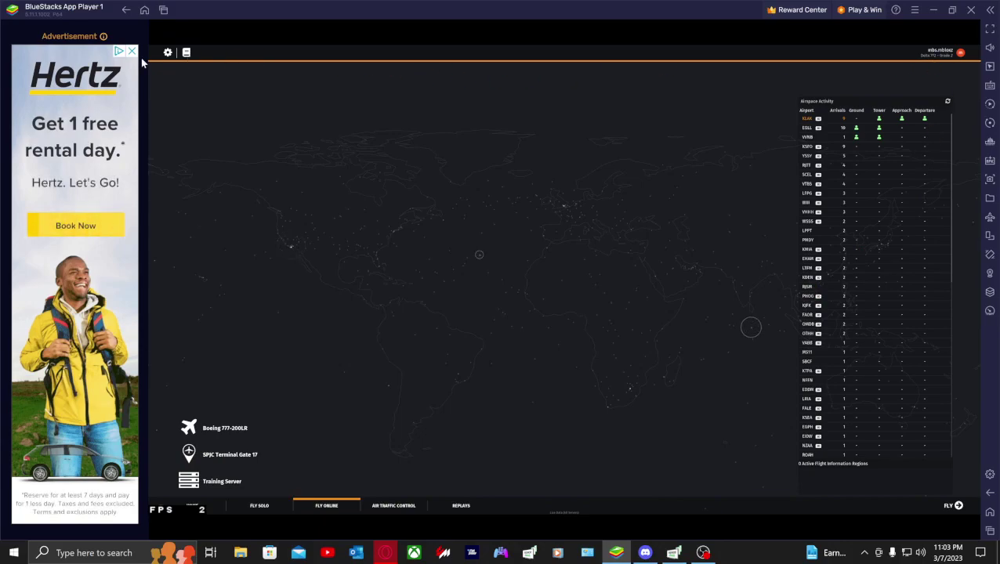
{"action": "left_click", "coordinate": [168, 55]}
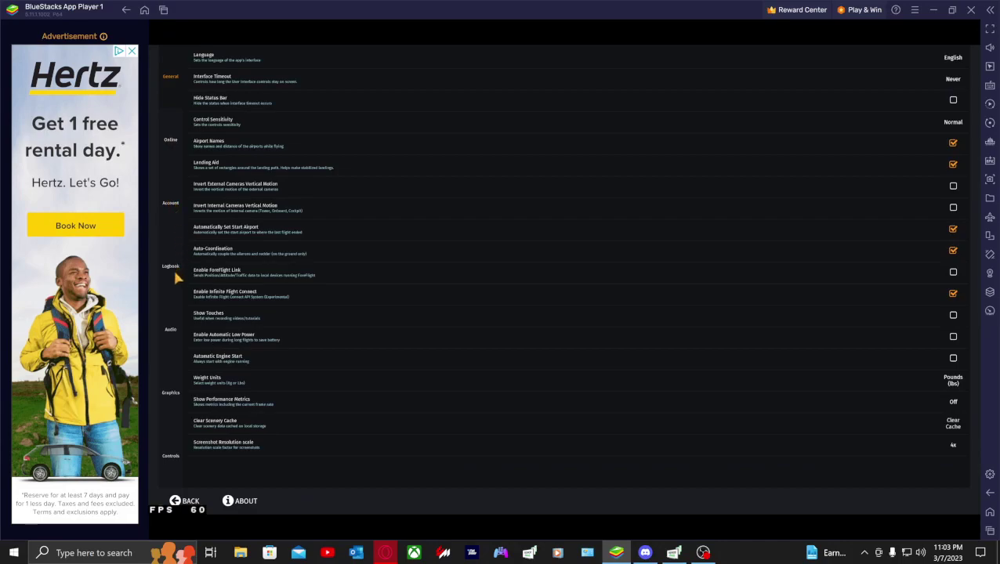
{"action": "left_click", "coordinate": [165, 161]}
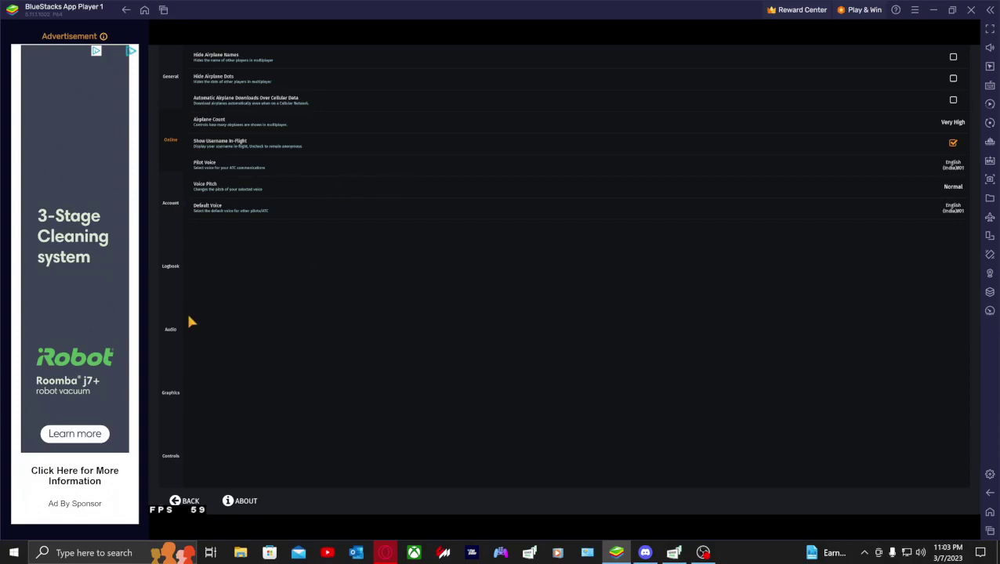
{"action": "left_click", "coordinate": [173, 457]}
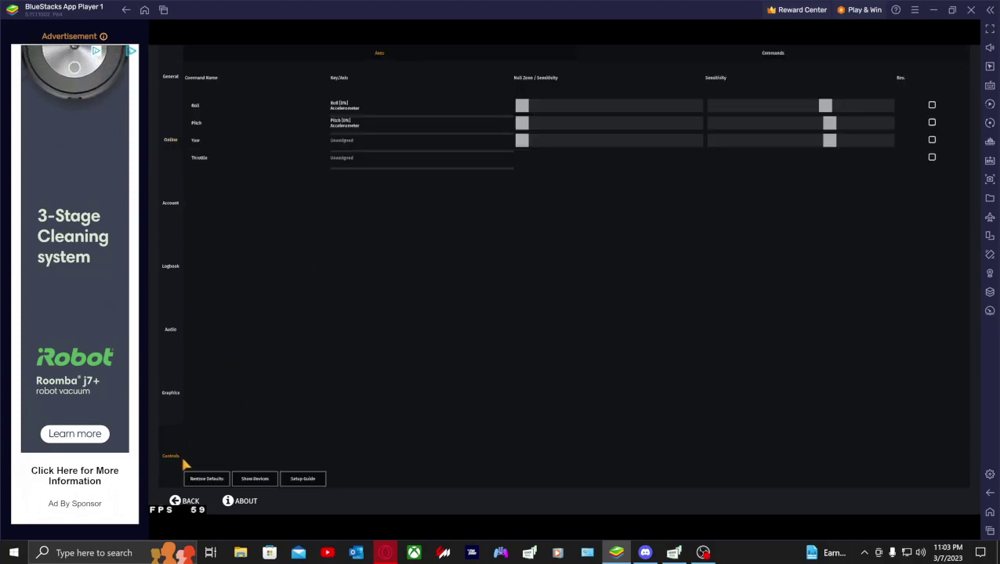
Add a Tilt control to the game with the controls editor, placing it in the lower-left area of the game screen.
{"action": "left_click", "coordinate": [990, 91]}
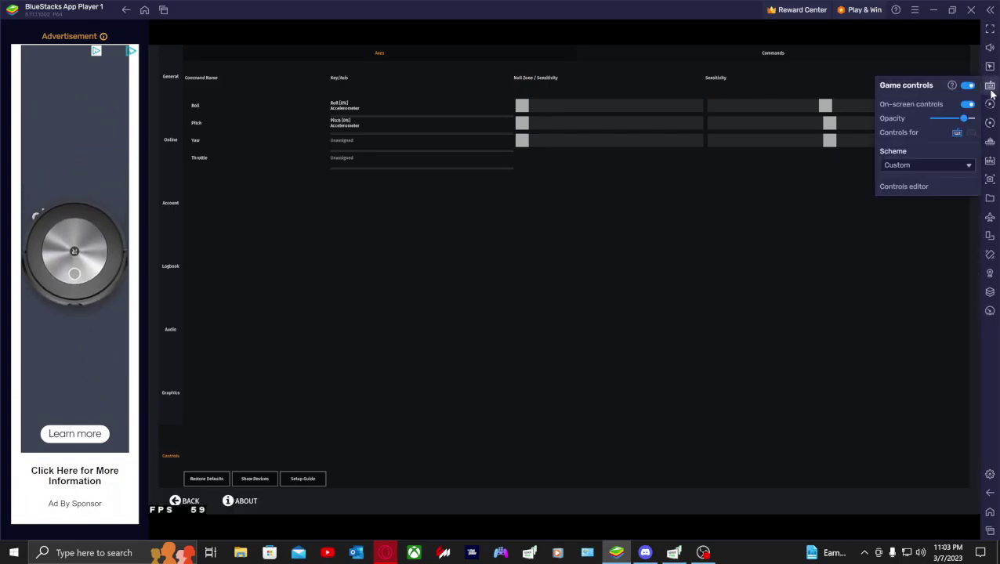
{"action": "left_click", "coordinate": [906, 187]}
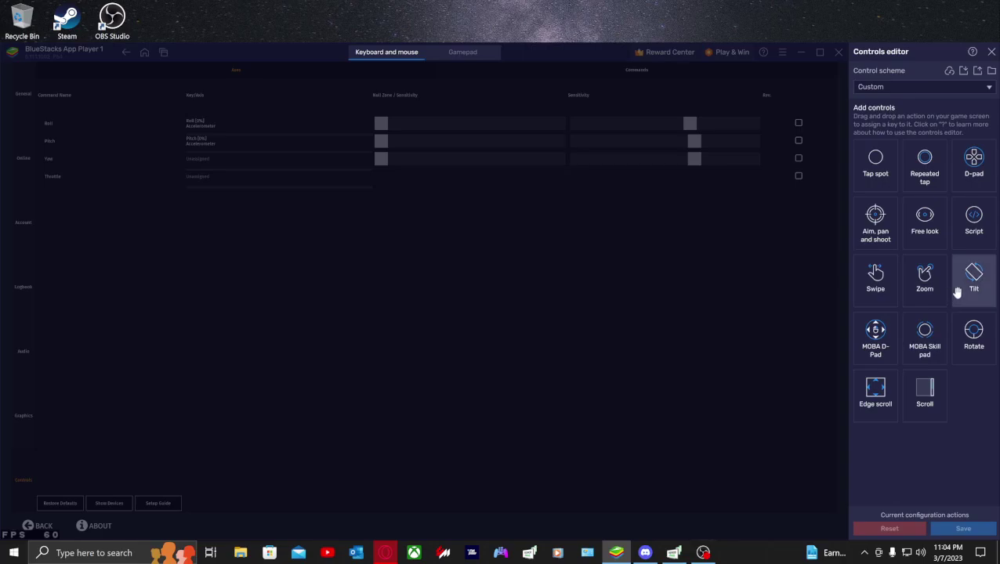
{"action": "left_click_drag", "start_coordinate": [972, 281], "coordinate": [699, 376]}
{"action": "left_click_drag", "start_coordinate": [629, 329], "coordinate": [146, 409]}
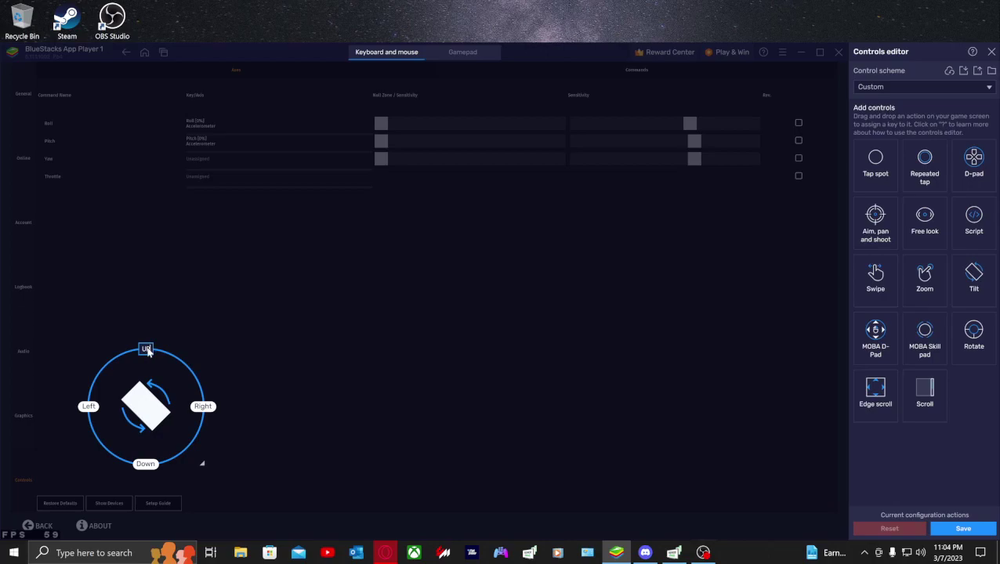
Bind the Tilt control's directions to W for up, A for left, D for right and S for down.
{"action": "key", "text": "w"}
{"action": "left_click", "coordinate": [90, 408]}
{"action": "key", "text": "a"}
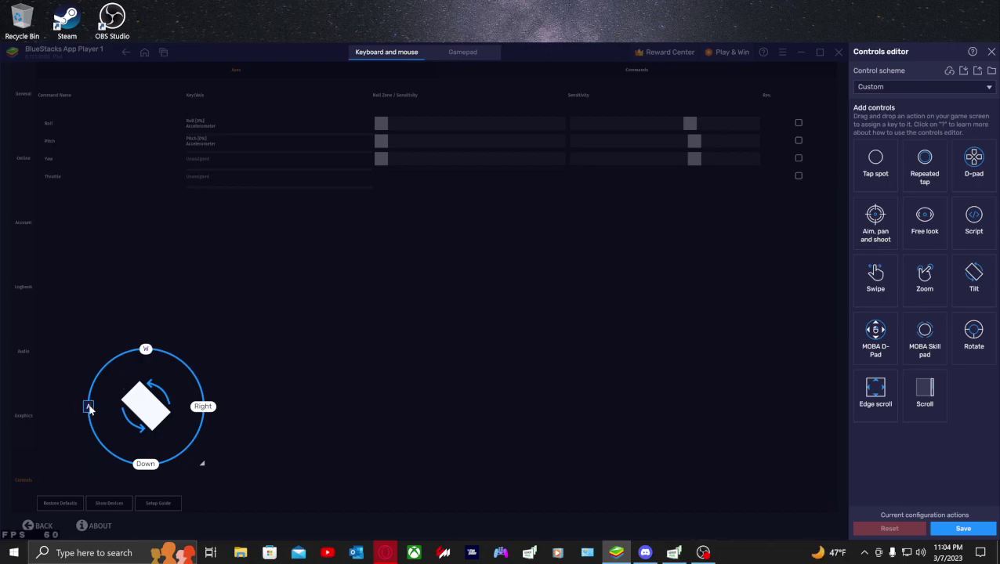
{"action": "left_click", "coordinate": [204, 406]}
{"action": "key", "text": "d"}
{"action": "left_click", "coordinate": [146, 464]}
{"action": "key", "text": "s"}
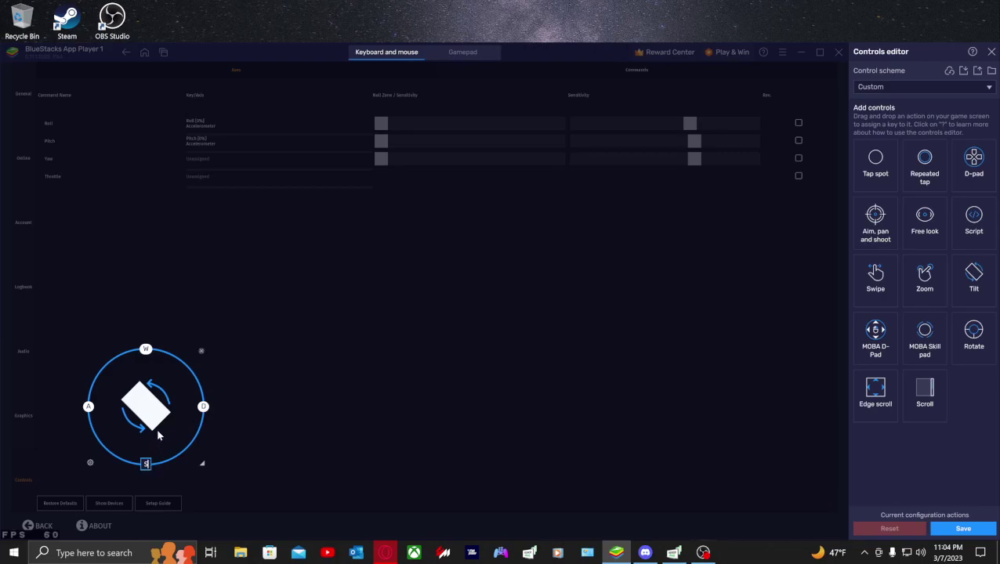
Open the Tilt control's settings, move the dialog so all its properties show, and set the max tilt angle to 100.
{"action": "left_click", "coordinate": [90, 463]}
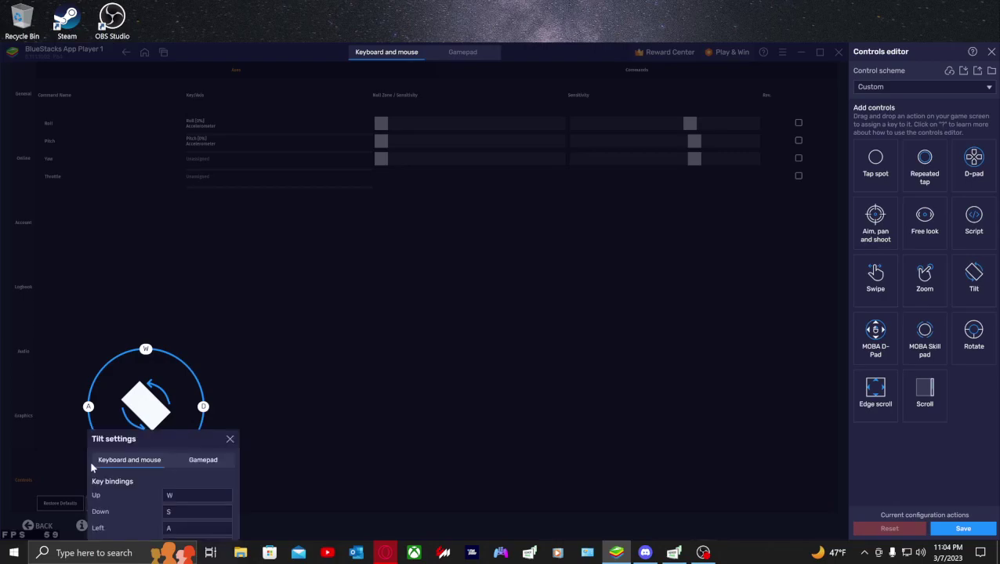
{"action": "left_click_drag", "start_coordinate": [133, 441], "coordinate": [126, 266]}
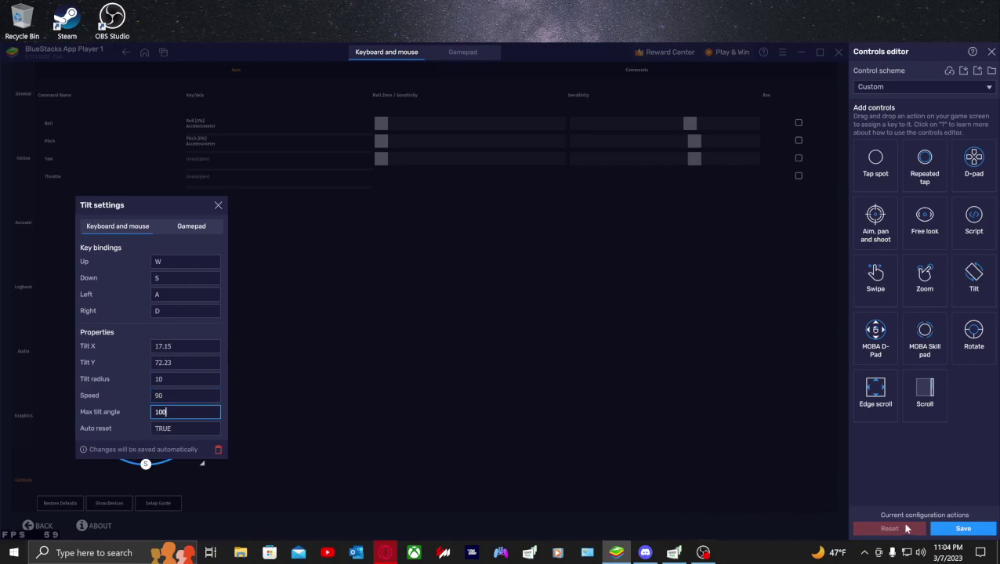
Save the tilt control configuration and close the controls editor, keeping the changes.
{"action": "left_click", "coordinate": [960, 533]}
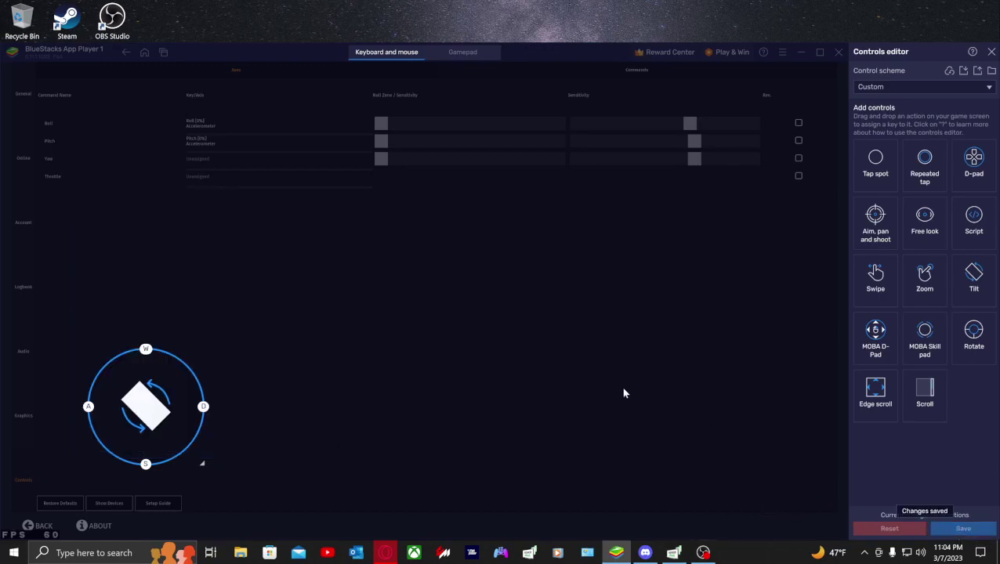
{"action": "mouse_move", "coordinate": [676, 234]}
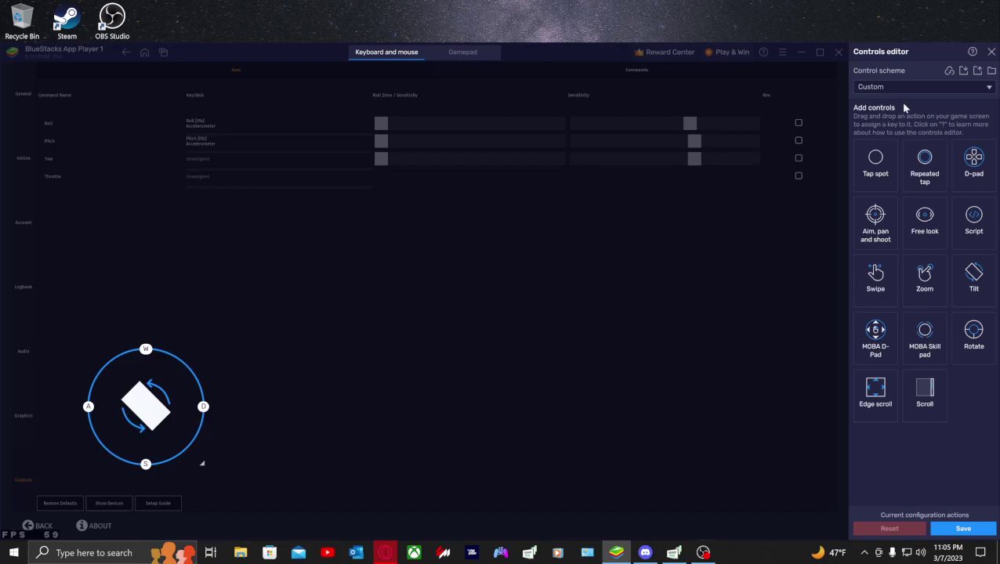
{"action": "left_click", "coordinate": [990, 51]}
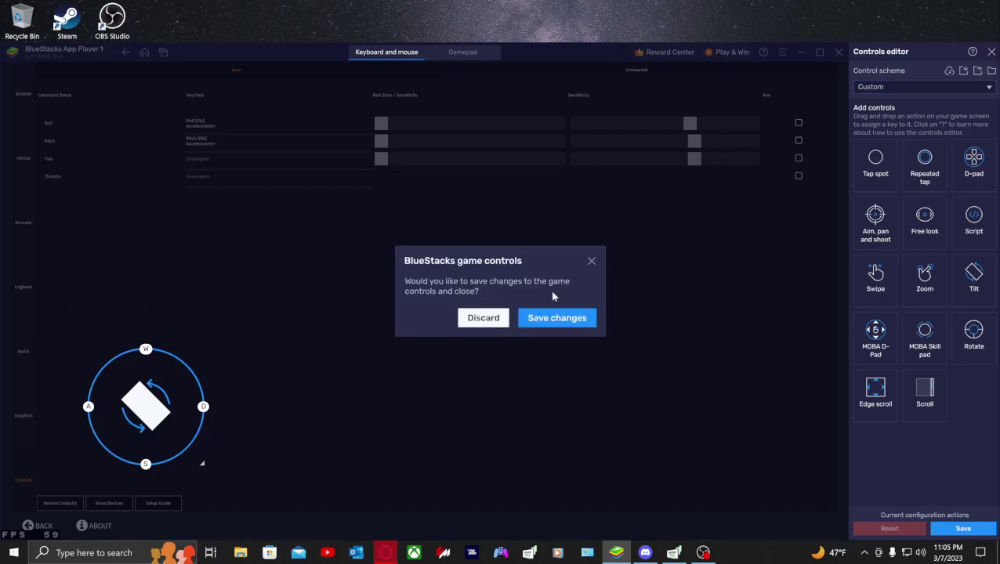
{"action": "left_click", "coordinate": [558, 319]}
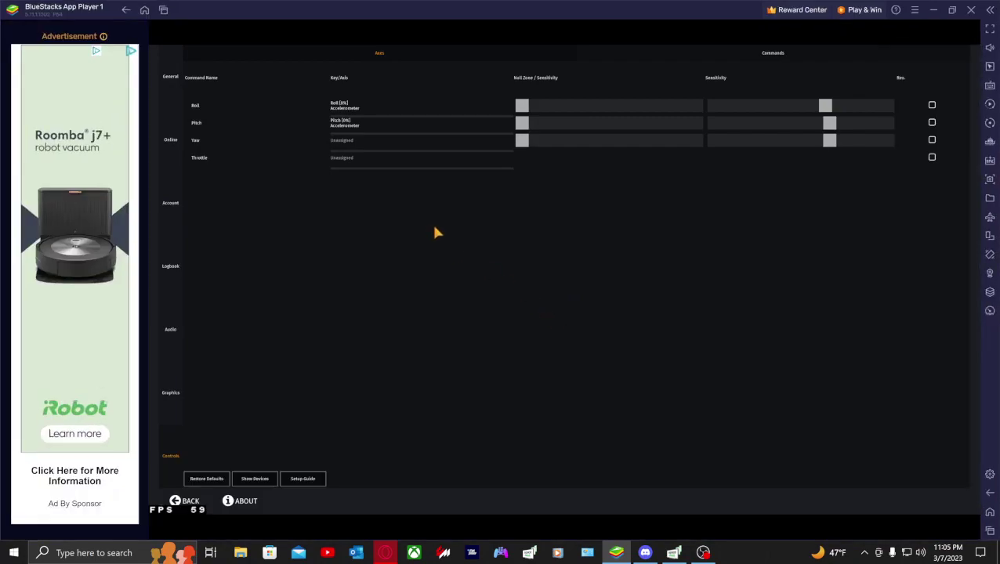
Test the tilt control in all four directions against the Roll and Pitch axes and leave the game settings.
{"action": "key", "text": "Right"}
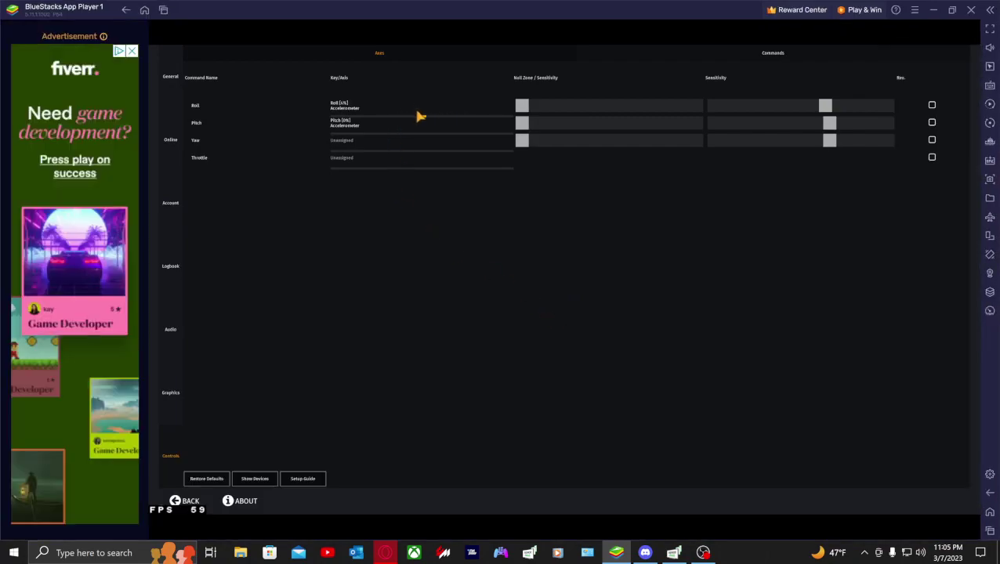
{"action": "key", "text": "Left"}
{"action": "key", "text": "Up"}
{"action": "key", "text": "Down"}
{"action": "key", "text": "Up"}
{"action": "key", "text": "Right"}
{"action": "key", "text": "Left"}
{"action": "left_click", "coordinate": [186, 501]}
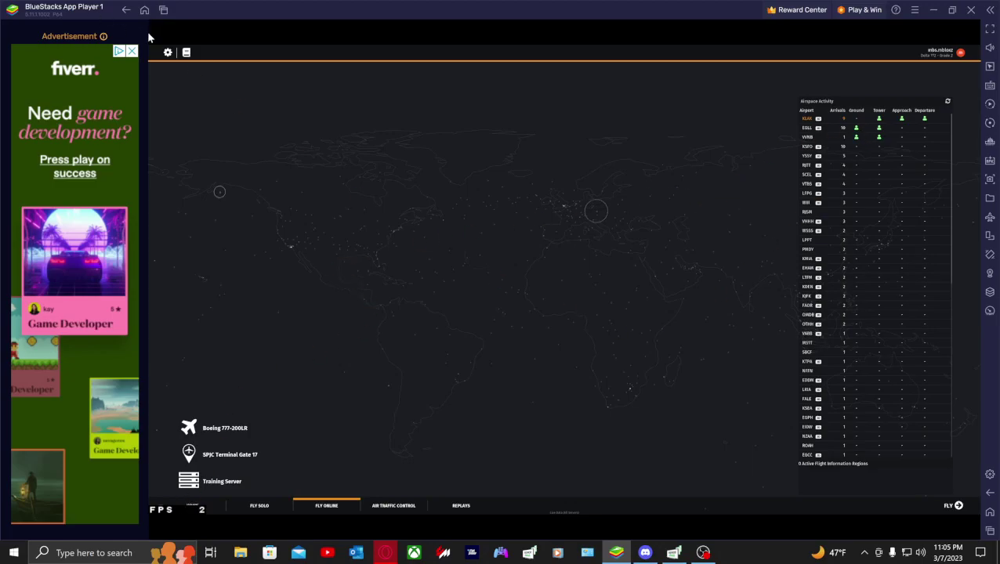
Reopen the Controls section of the game settings to recheck the axis assignments and return to the main screen.
{"action": "left_click", "coordinate": [167, 52]}
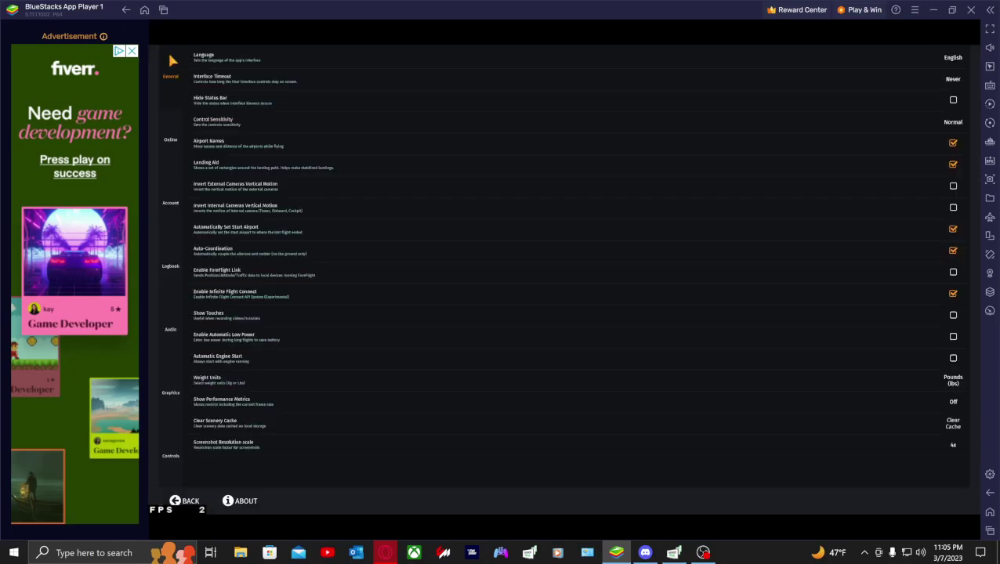
{"action": "left_click", "coordinate": [176, 456]}
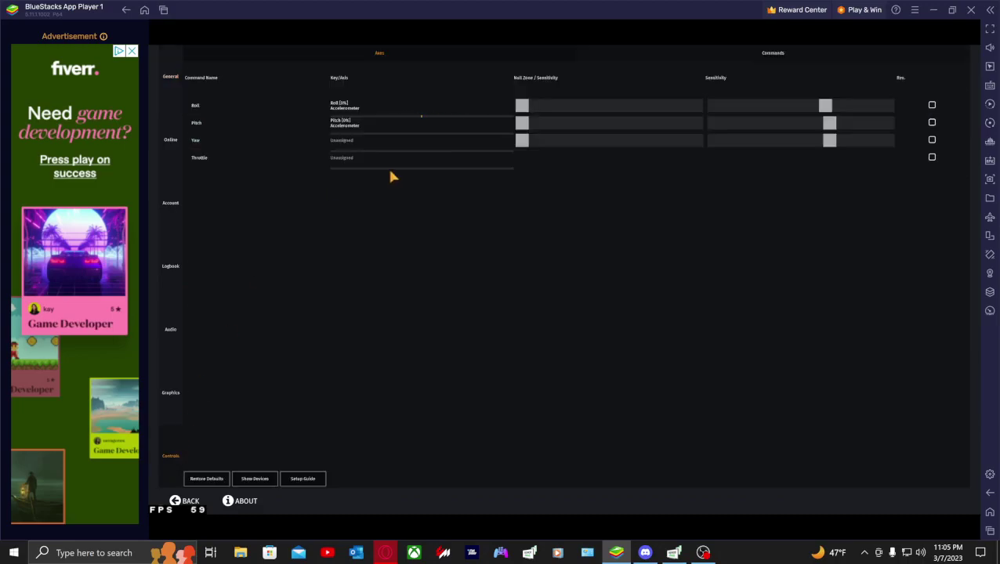
{"action": "left_click", "coordinate": [187, 504]}
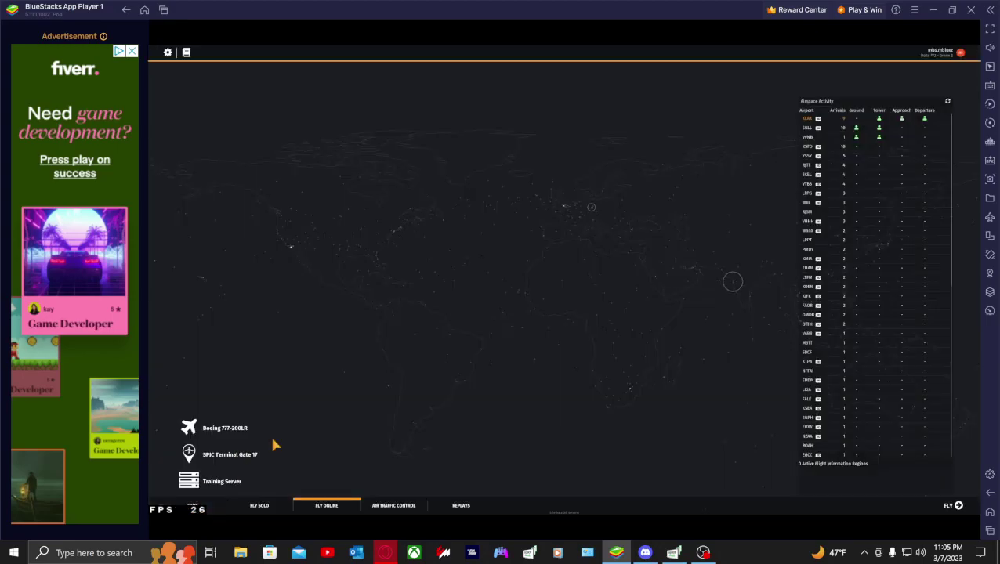
Start the Training Server flight with the Boeing 777-200LR at SPJC Terminal Gate 17, calibrate the controls and dismiss the welcome message.
{"action": "left_click", "coordinate": [957, 506]}
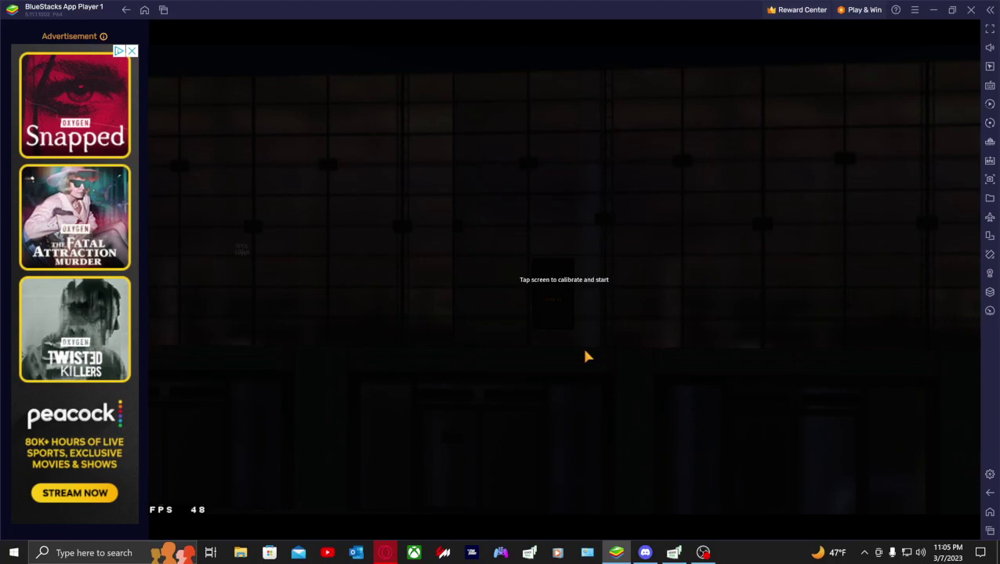
{"action": "left_click", "coordinate": [523, 311]}
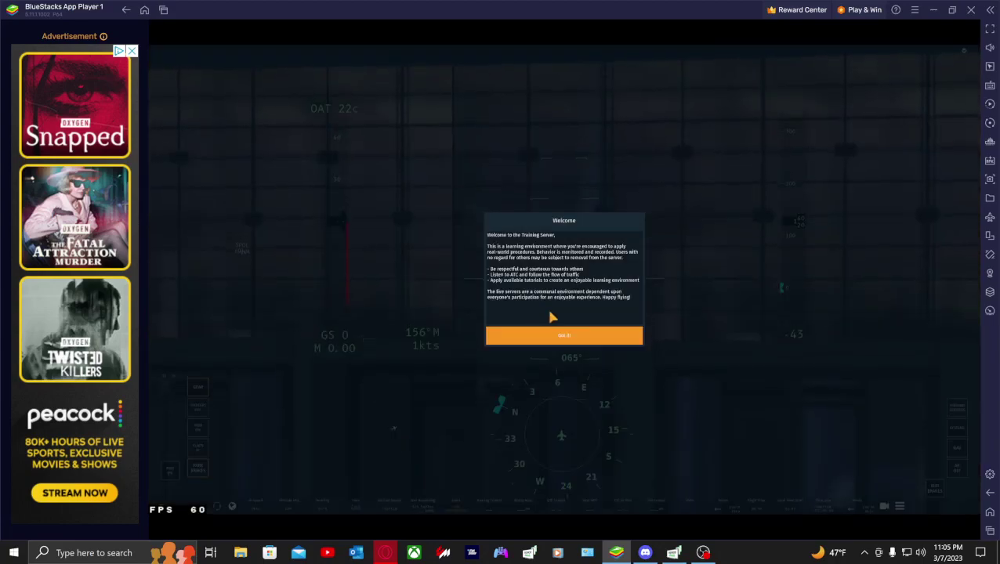
{"action": "left_click", "coordinate": [582, 341]}
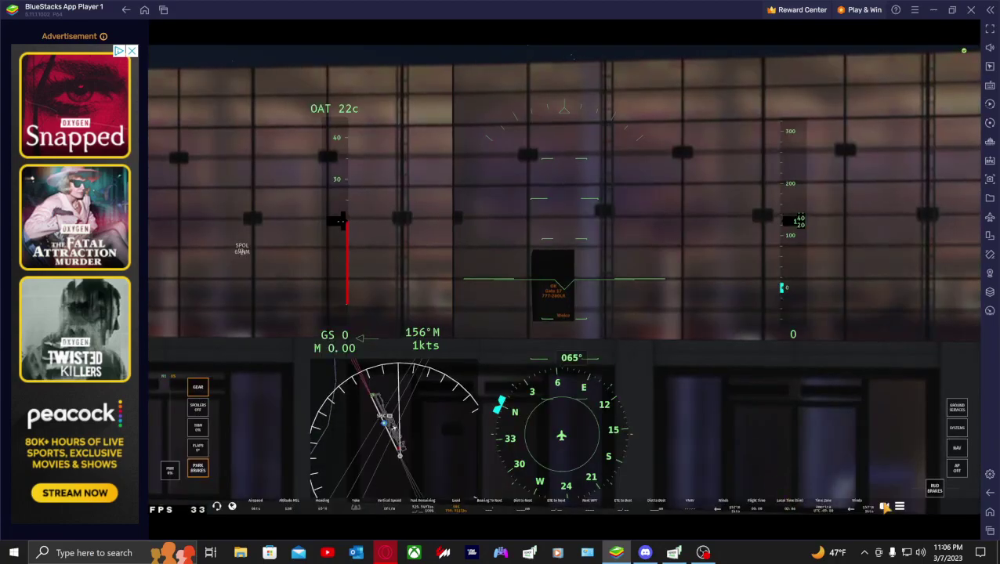
View the aircraft from outside, switch to the cockpit camera and look around the instrument panel.
{"action": "left_click", "coordinate": [884, 506]}
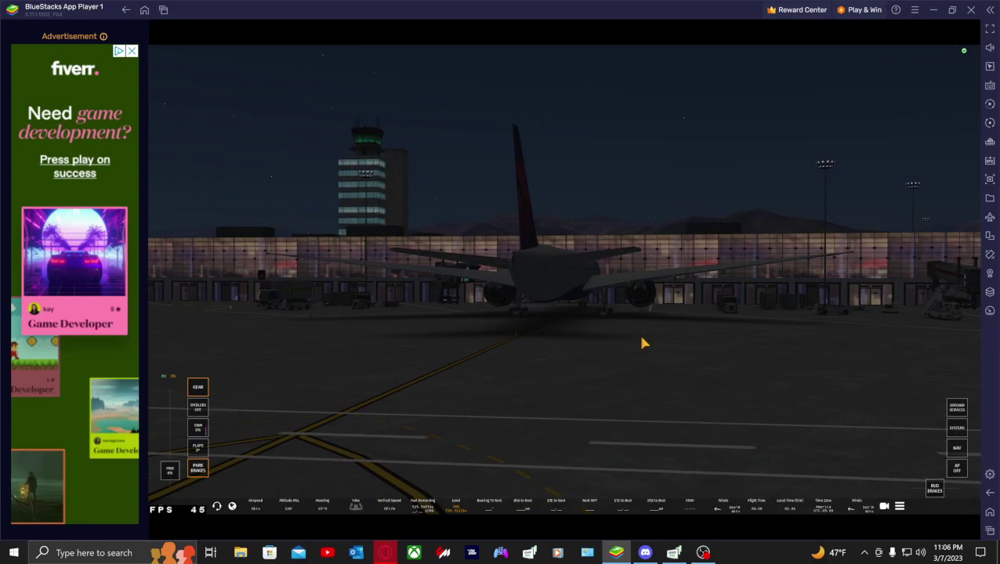
{"action": "left_click", "coordinate": [884, 505]}
{"action": "left_click", "coordinate": [868, 474]}
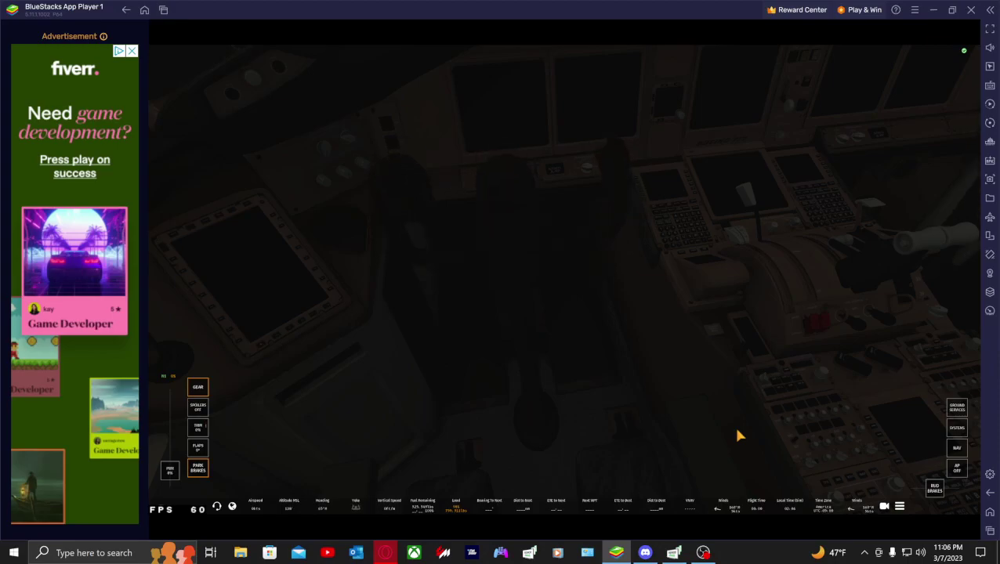
{"action": "mouse_move", "coordinate": [732, 423]}
{"action": "left_mouse_down"}
{"action": "mouse_move", "coordinate": [716, 389]}
{"action": "mouse_move", "coordinate": [642, 395]}
{"action": "mouse_move", "coordinate": [737, 415]}
{"action": "mouse_move", "coordinate": [727, 405]}
{"action": "left_mouse_up"}
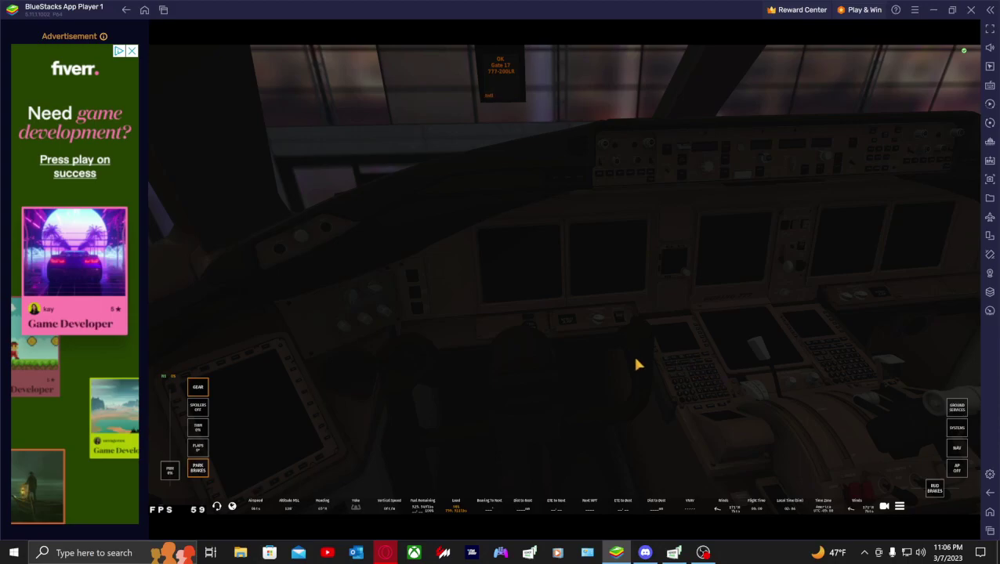
End the current flight from the pause screen and confirm, bringing up the flight rating.
{"action": "left_click", "coordinate": [901, 506]}
{"action": "left_click", "coordinate": [180, 502]}
{"action": "left_click", "coordinate": [578, 327]}
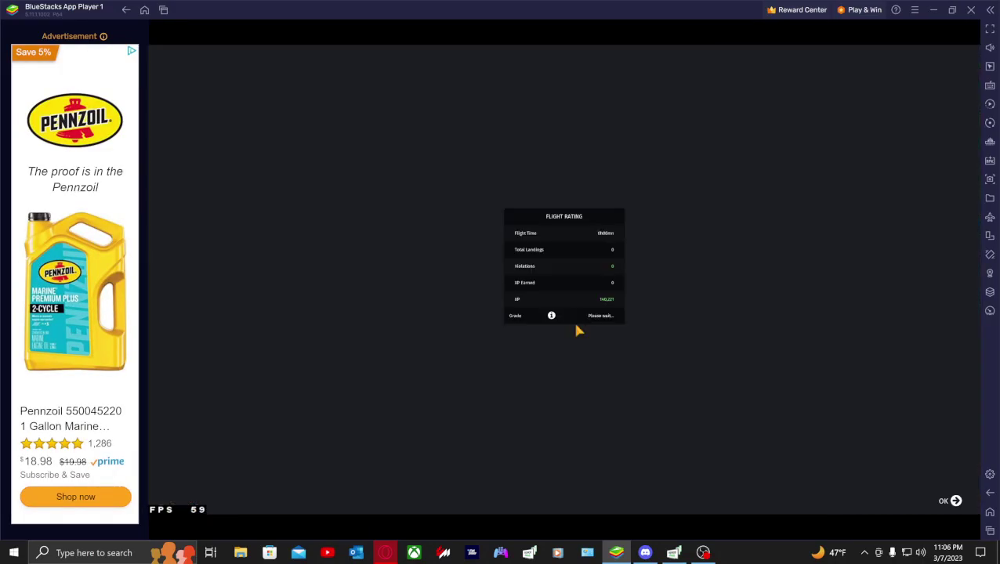